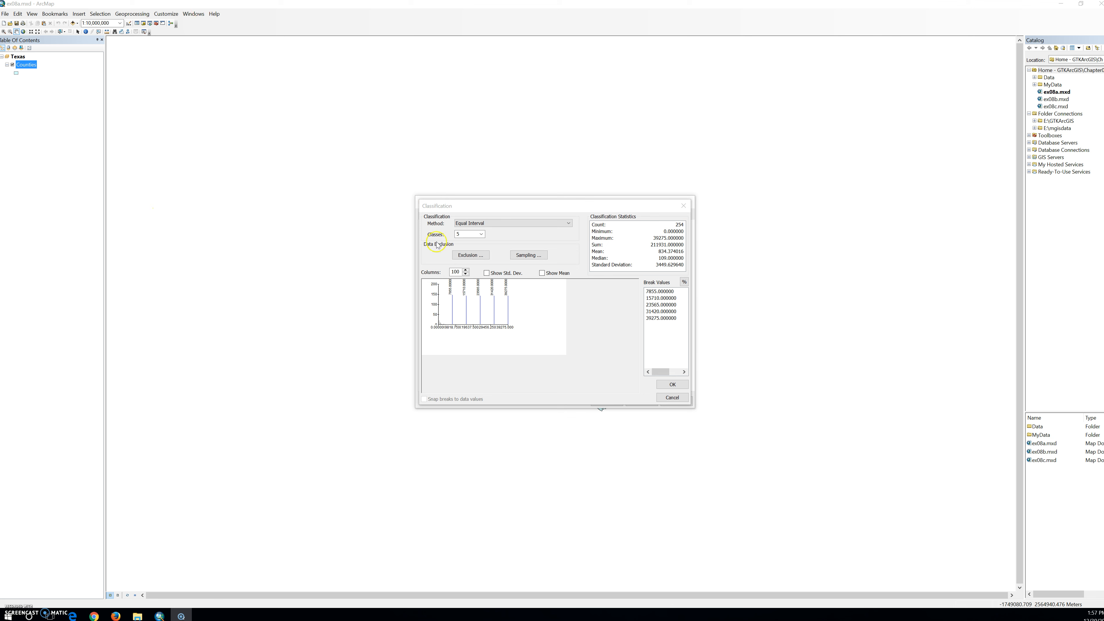
# - Try the Manual, Equal Interval and Defined Interval classification methods for the BURG02 values
pyautogui.click(557, 225)
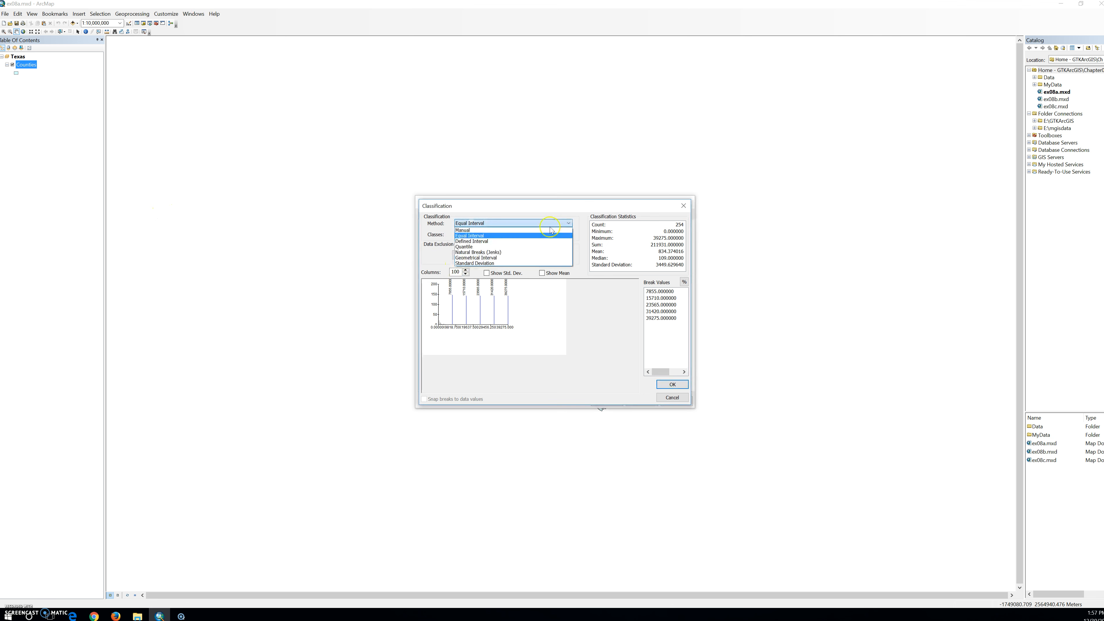
pyautogui.click(475, 231)
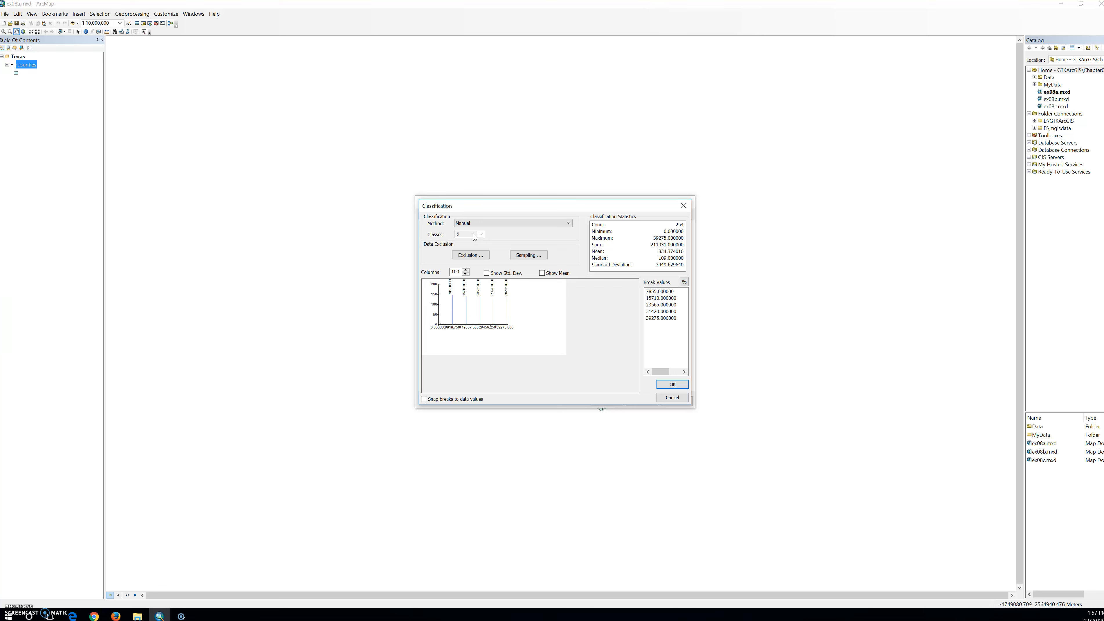
pyautogui.click(533, 222)
pyautogui.click(522, 236)
pyautogui.click(531, 222)
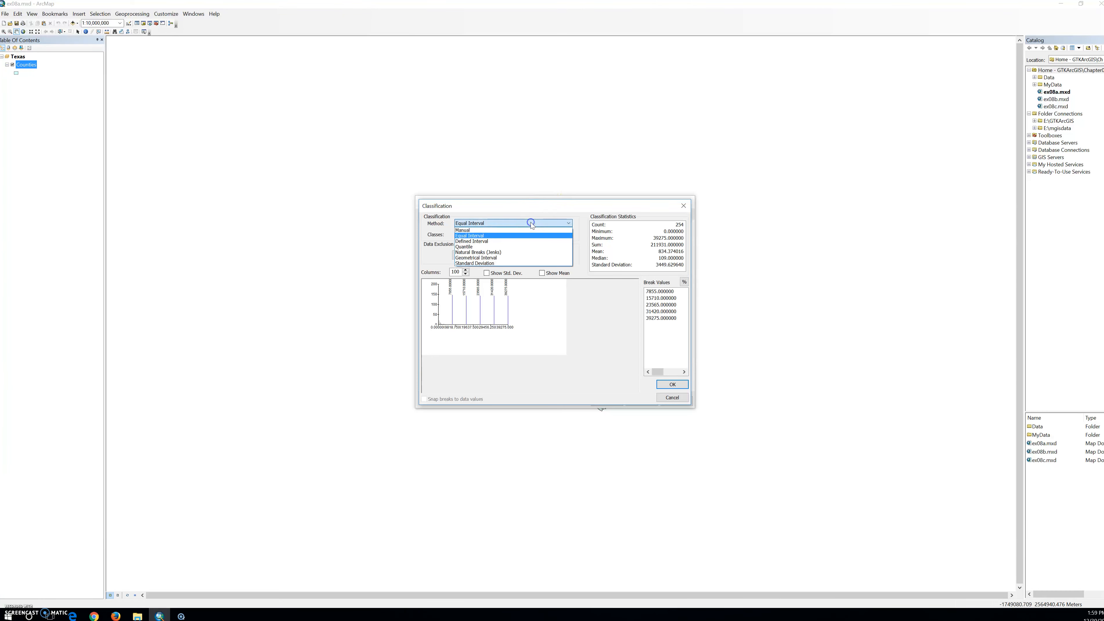
pyautogui.click(516, 241)
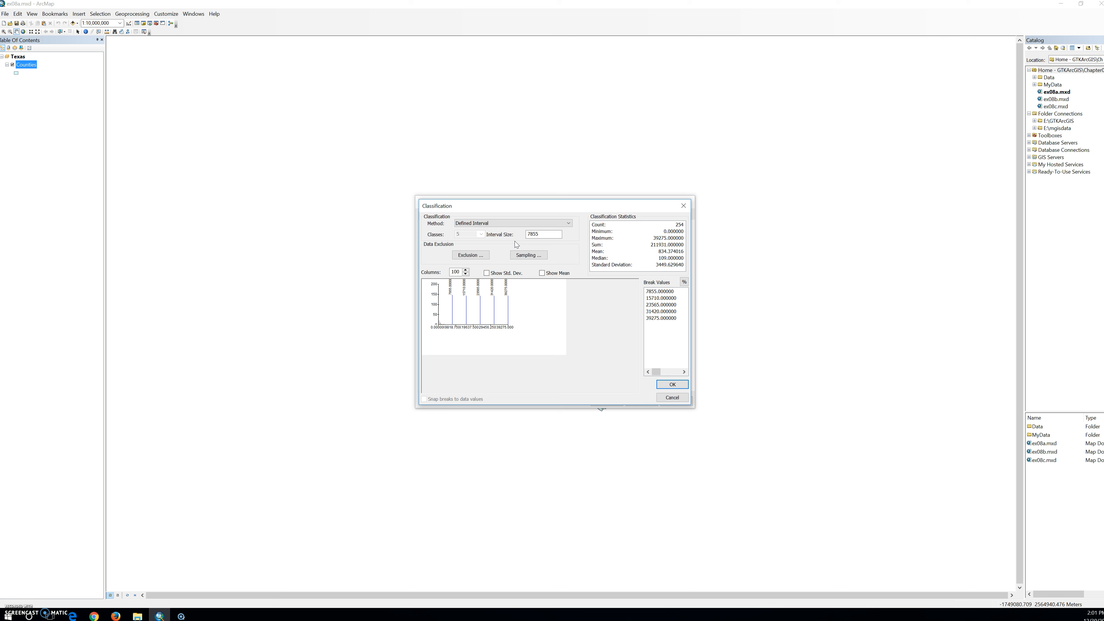
# - Try the Natural Breaks (Jenks), Geometrical Interval and Standard Deviation classification methods and compare their break values
pyautogui.click(539, 224)
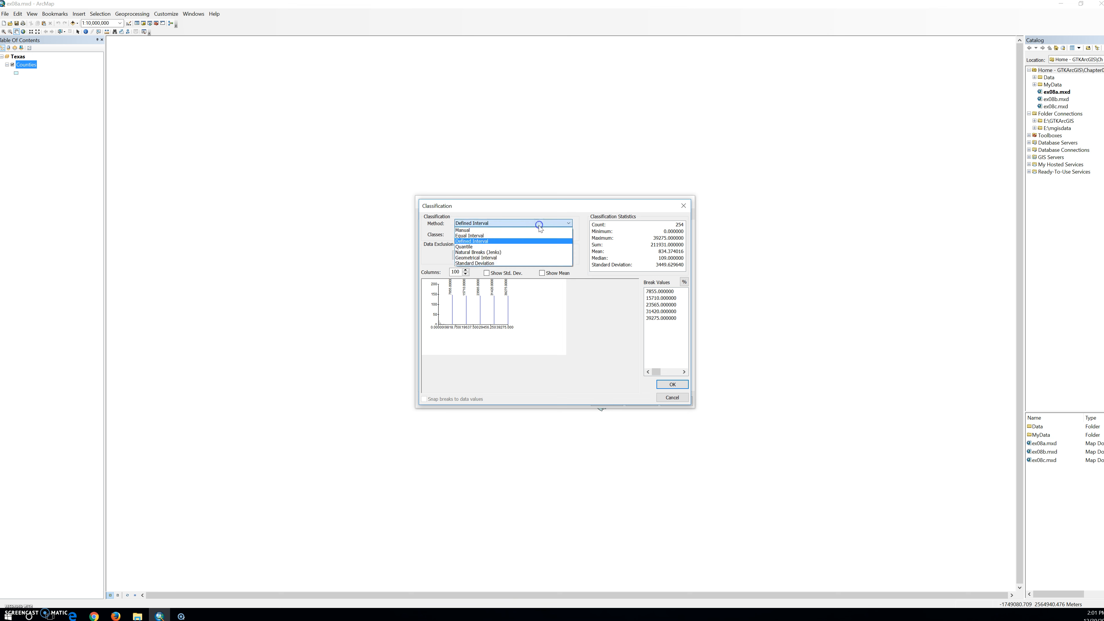
pyautogui.click(513, 253)
pyautogui.click(504, 223)
pyautogui.click(496, 258)
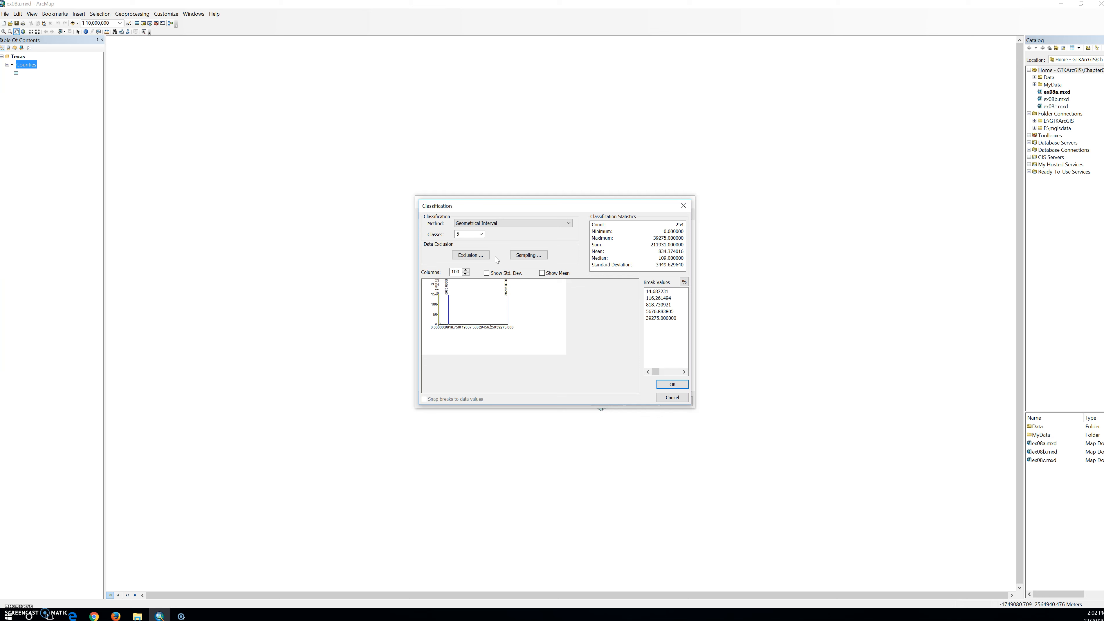
pyautogui.click(508, 224)
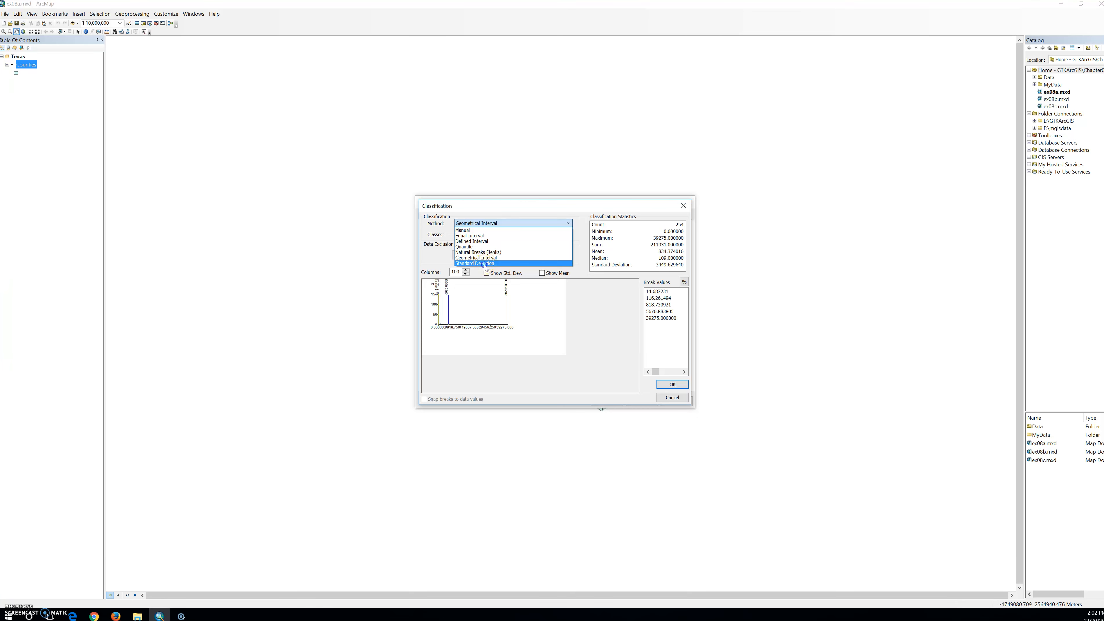
pyautogui.click(486, 264)
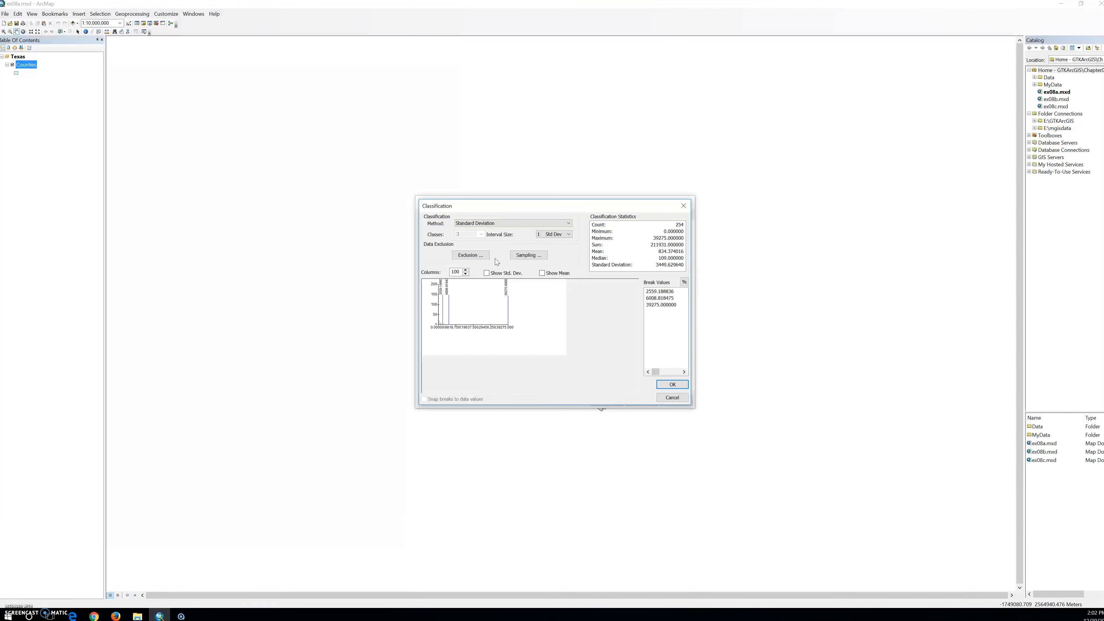
# - Set the classification method to Natural Breaks (Jenks) and accept the classification settings
pyautogui.click(517, 224)
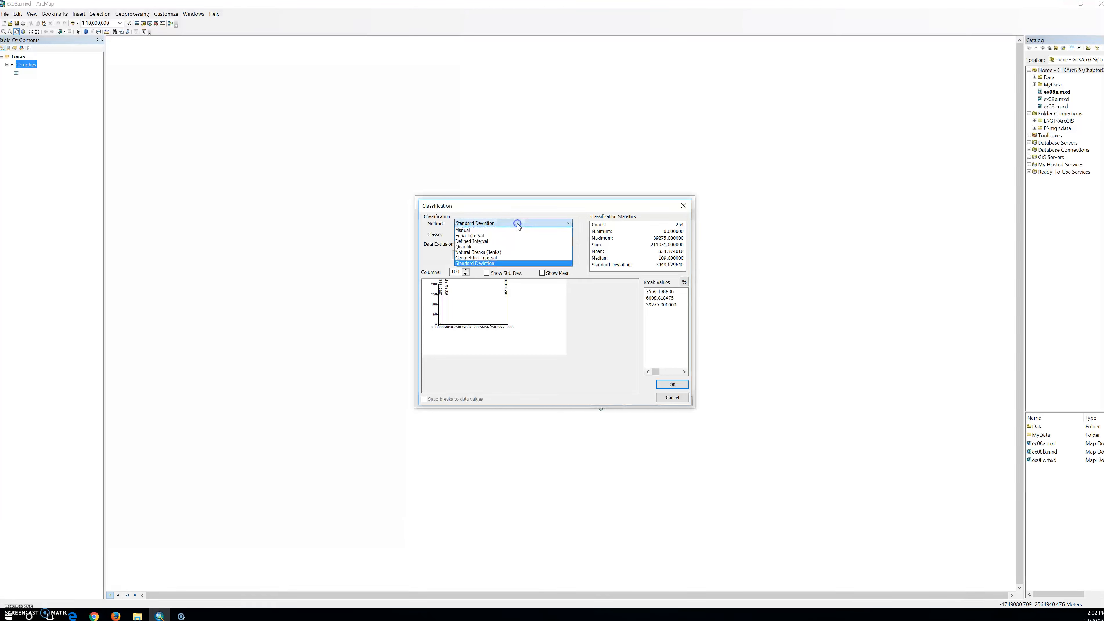
pyautogui.click(510, 253)
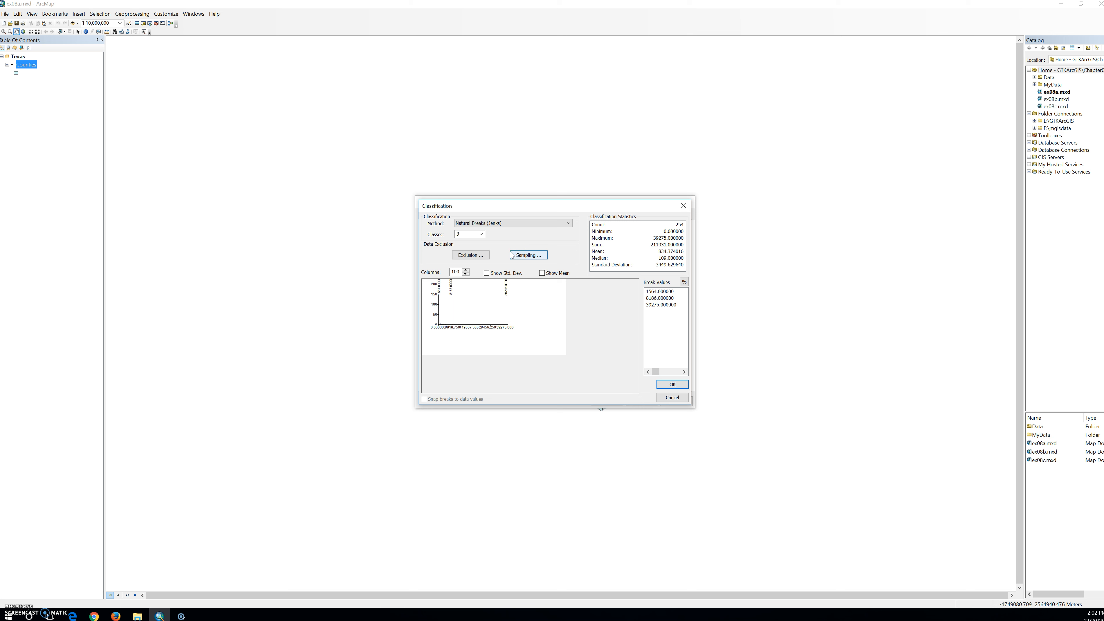
pyautogui.click(508, 255)
pyautogui.click(505, 253)
pyautogui.click(502, 258)
pyautogui.click(503, 248)
pyautogui.click(502, 254)
pyautogui.click(502, 256)
pyautogui.click(673, 386)
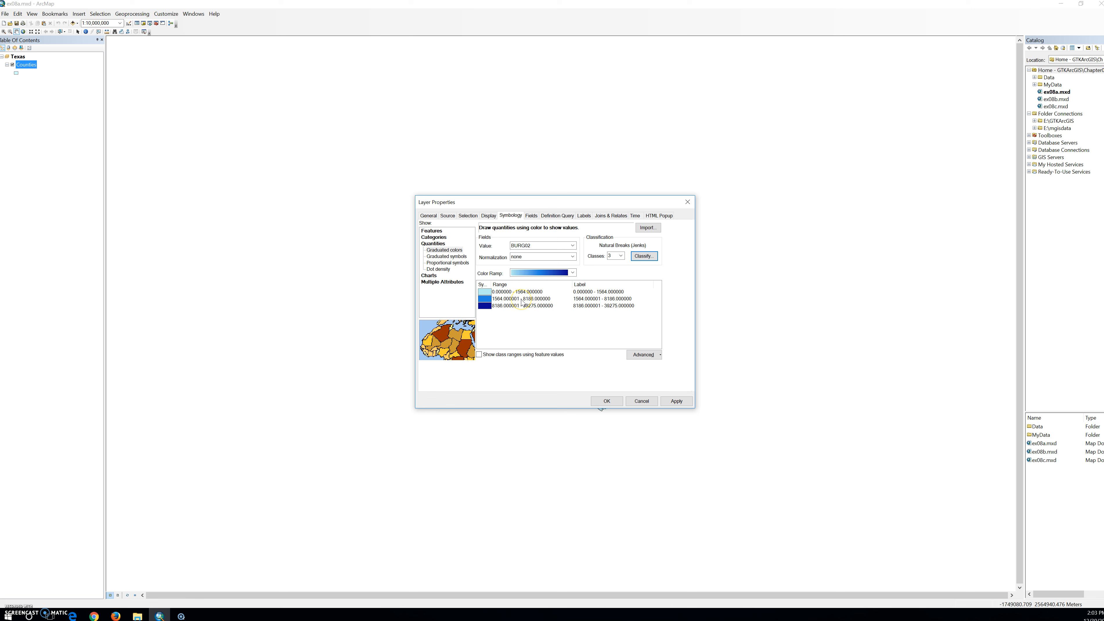
# - List the color ramps by name instead of graphically and choose the Blue Light to Dark ramp
pyautogui.click(541, 272)
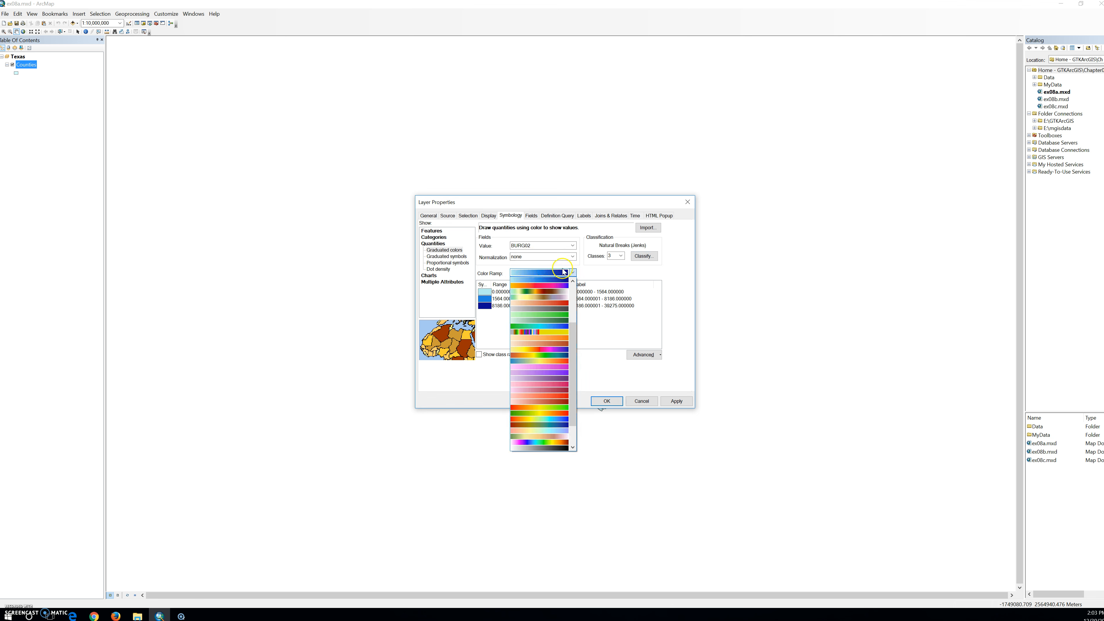
pyautogui.click(532, 272)
pyautogui.rightClick(532, 271)
pyautogui.click(535, 276)
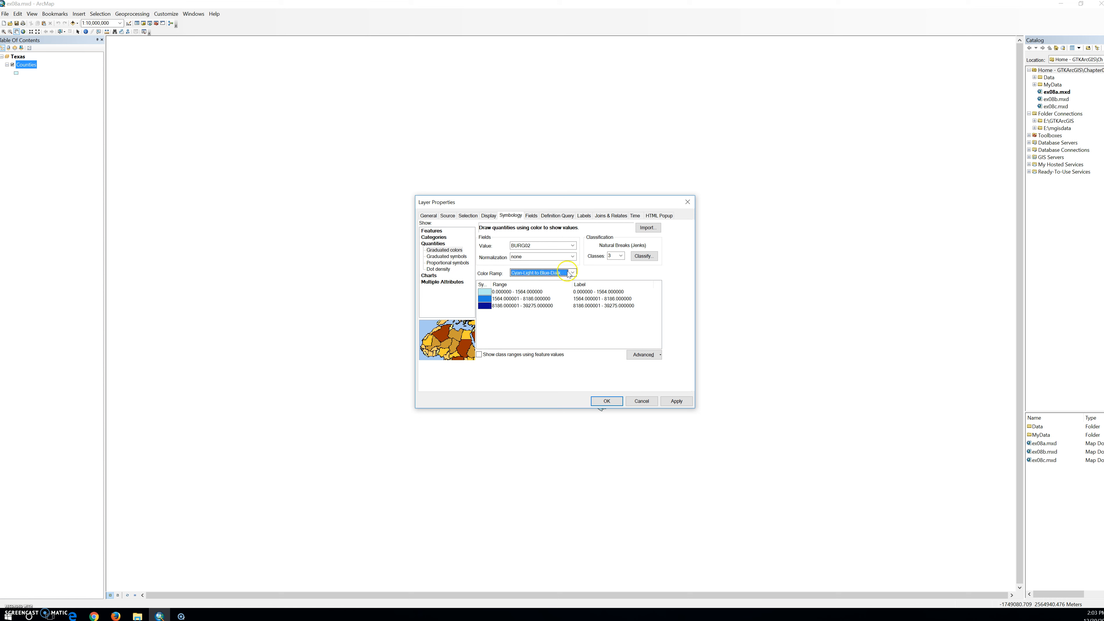
pyautogui.click(570, 272)
pyautogui.scroll(4, 552, 392)
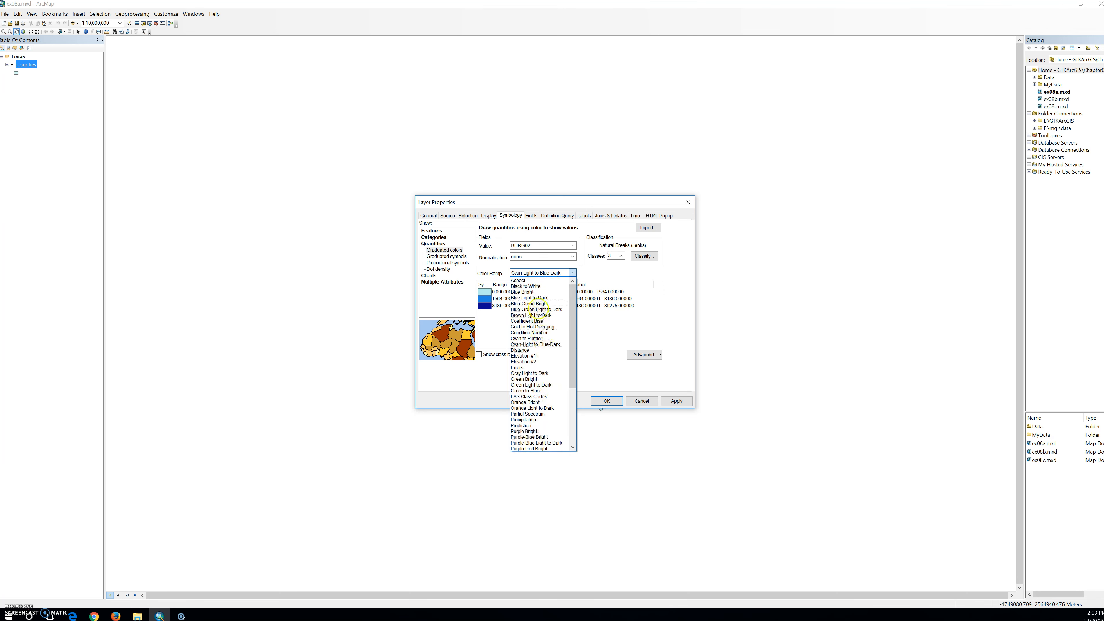
pyautogui.click(532, 298)
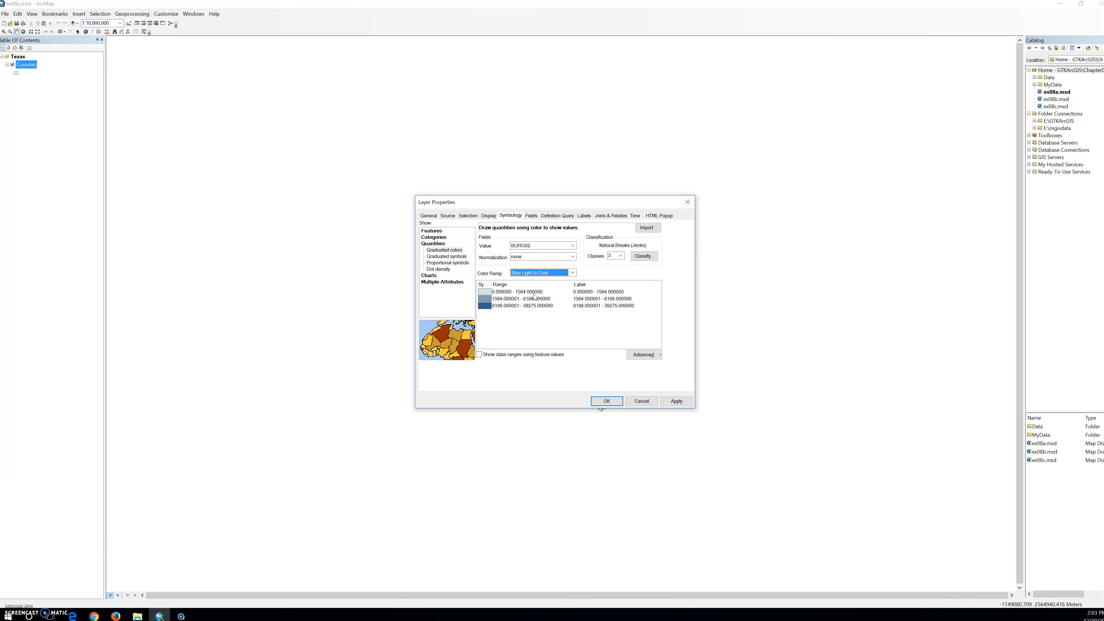
# - Switch the color ramp display to graphic view and back to ramp names
pyautogui.rightClick(536, 271)
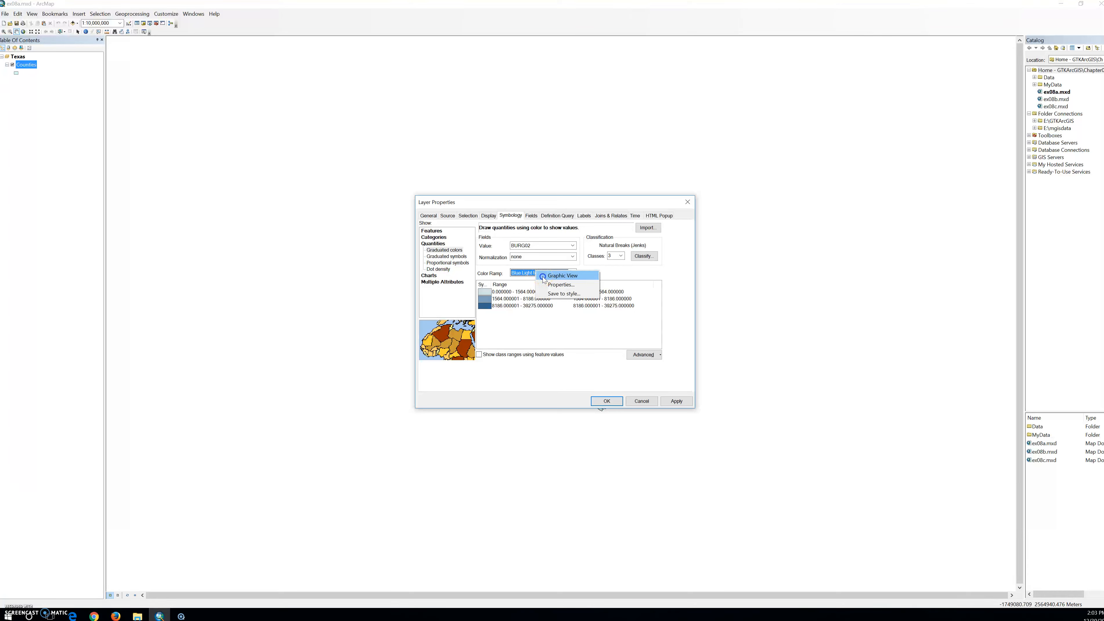
pyautogui.click(561, 276)
pyautogui.rightClick(532, 271)
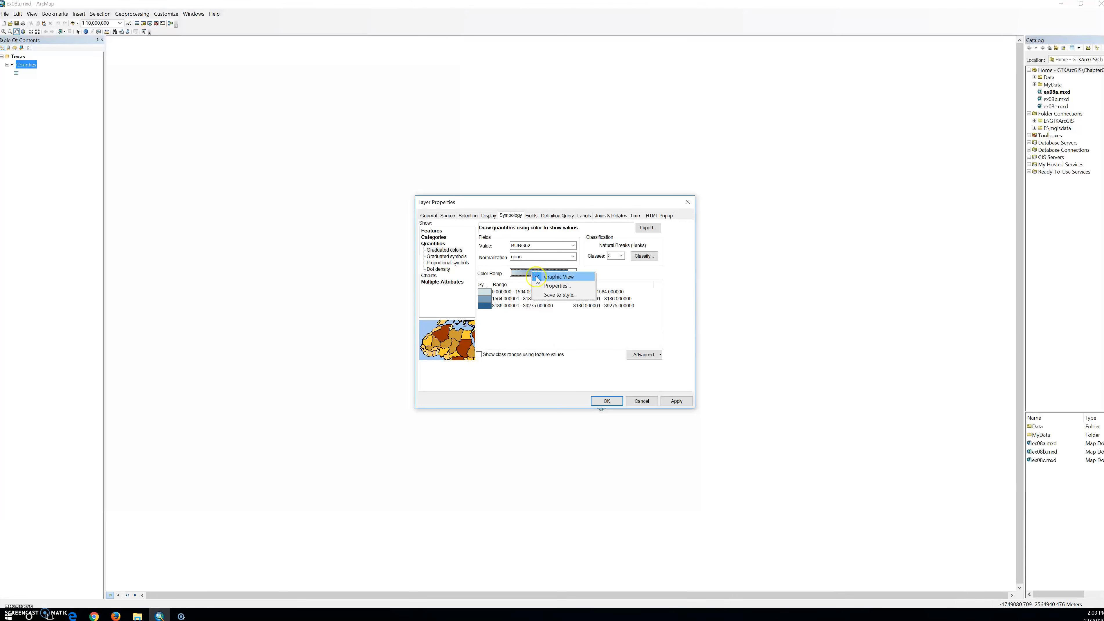
pyautogui.click(558, 277)
pyautogui.click(516, 273)
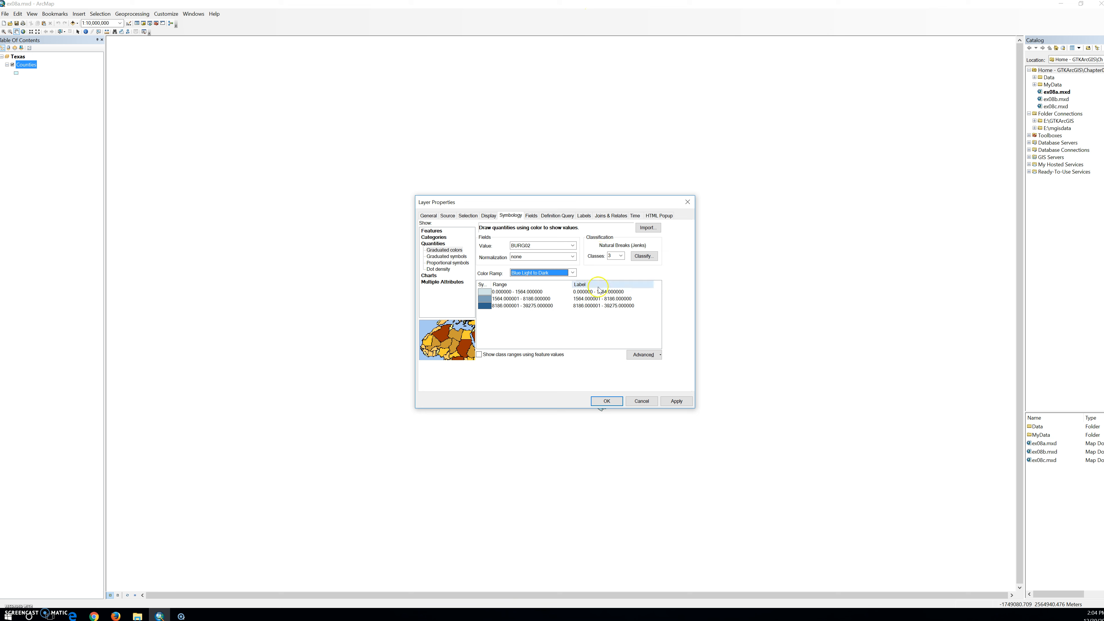
# - Apply 5 natural breaks classes to the Counties layer's symbology and zoom the map to that layer
pyautogui.click(622, 256)
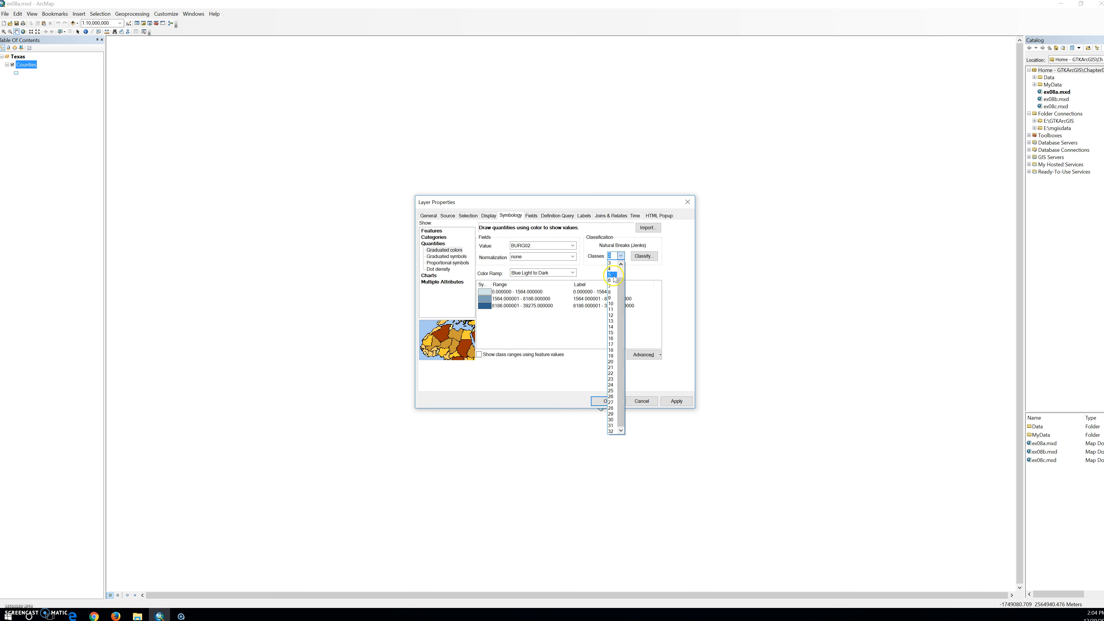
pyautogui.click(610, 275)
pyautogui.click(680, 405)
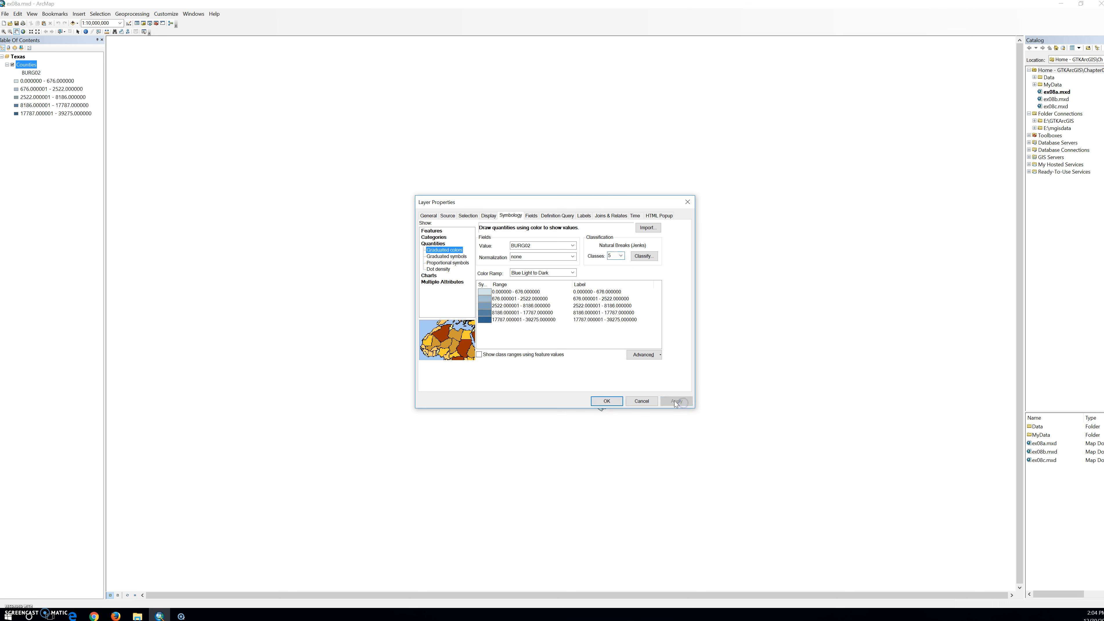
pyautogui.click(600, 399)
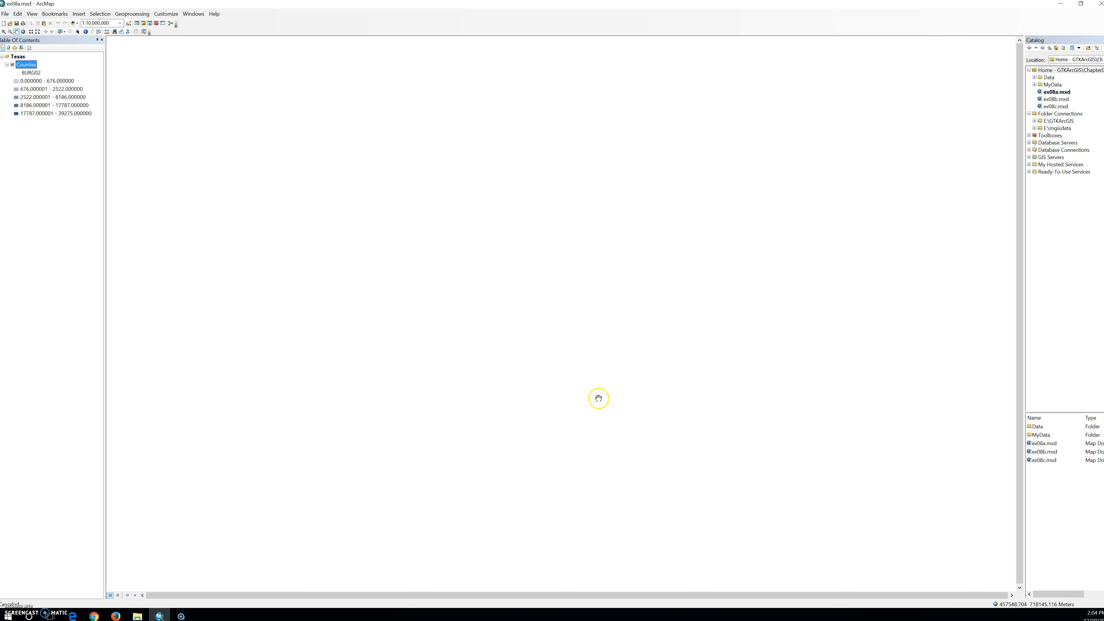
pyautogui.rightClick(28, 66)
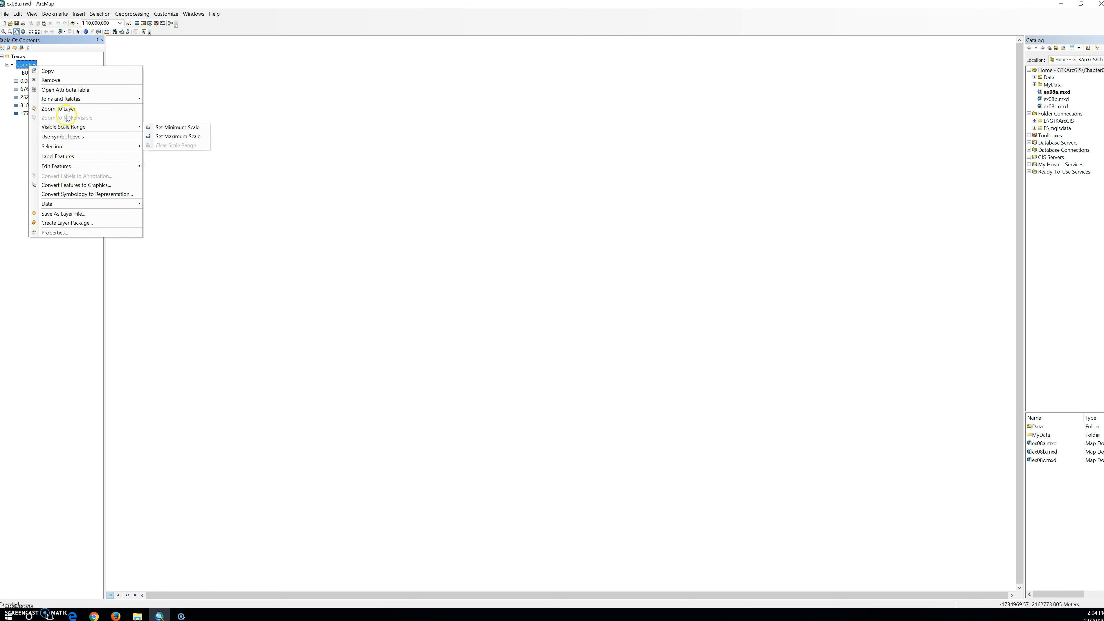
pyautogui.click(69, 109)
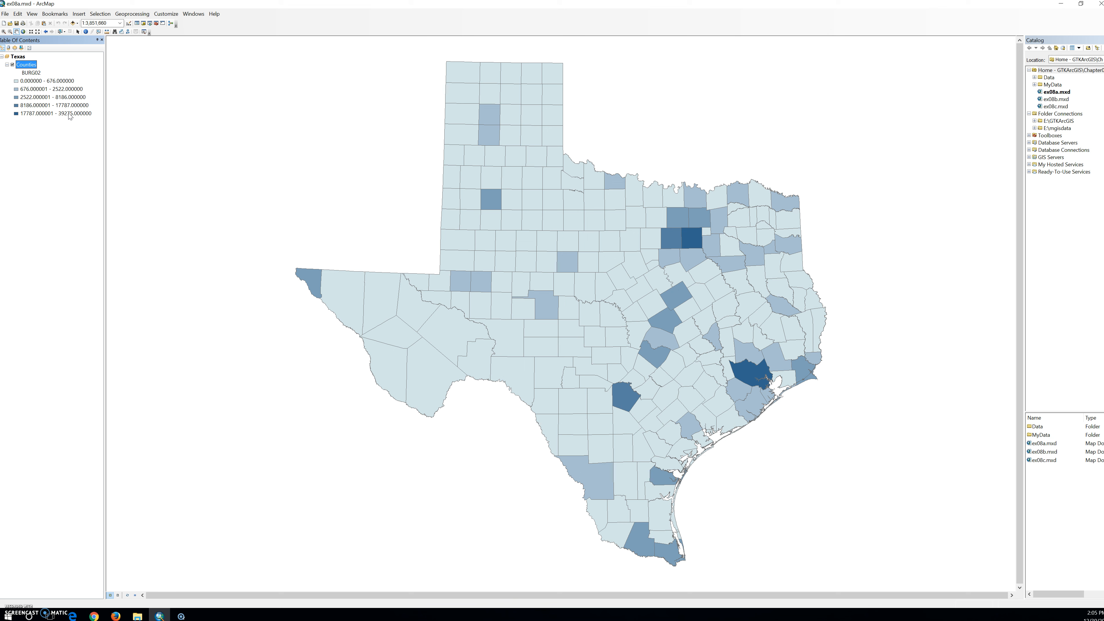
# - Reopen the Counties layer properties, apply 3 classes to the symbology and move the dialog clear of the map
pyautogui.rightClick(26, 65)
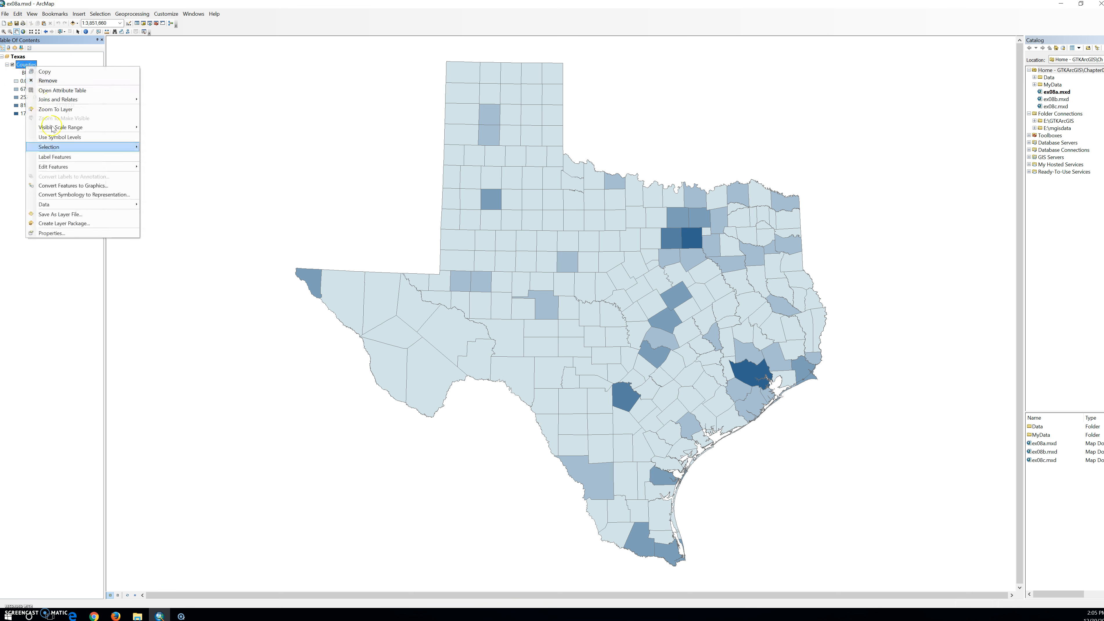
pyautogui.click(73, 233)
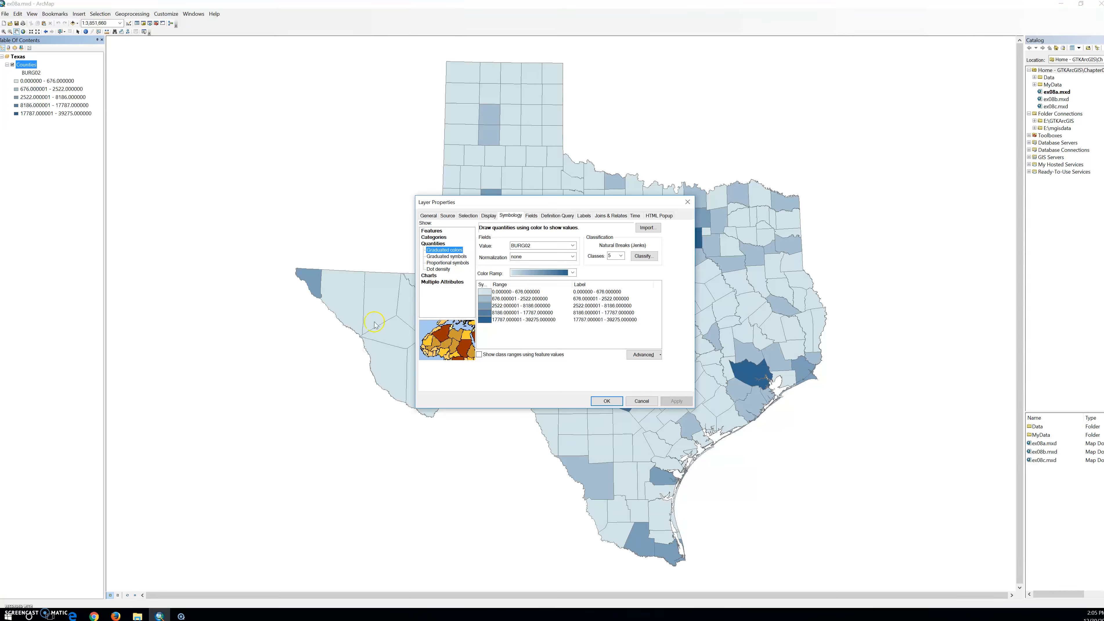
pyautogui.click(622, 256)
pyautogui.scroll(7, 613, 287)
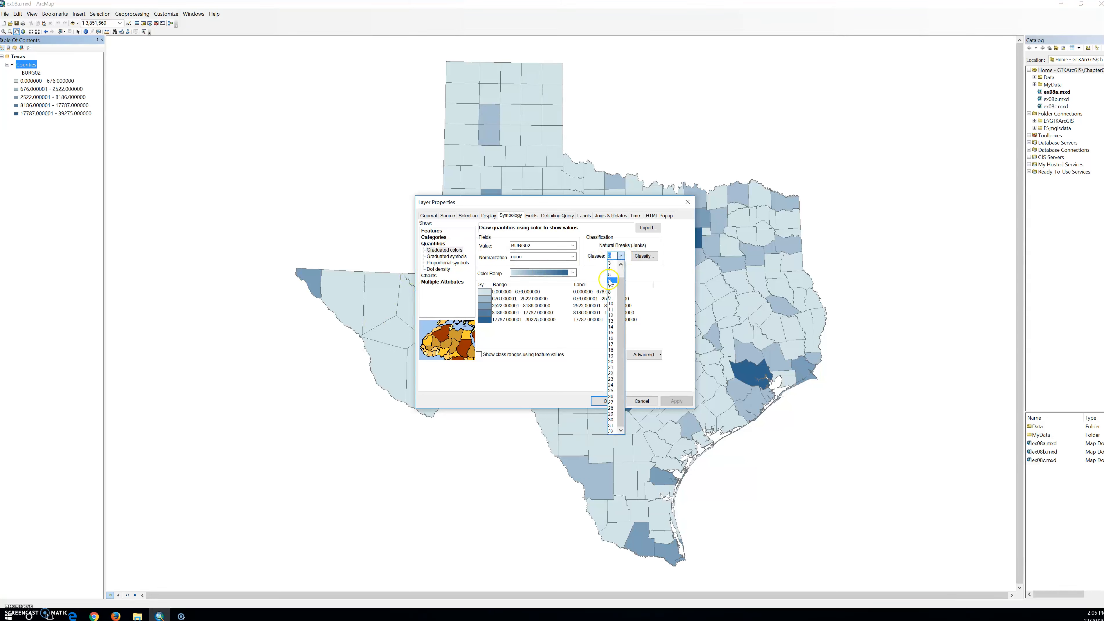
pyautogui.click(613, 266)
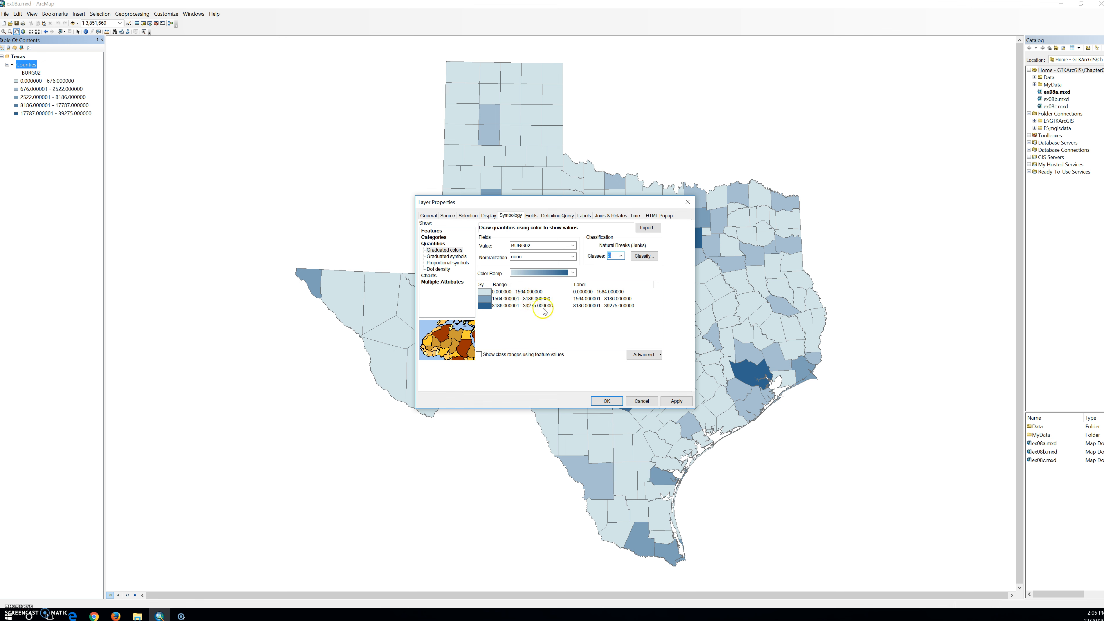
pyautogui.click(676, 402)
pyautogui.moveTo(527, 205); pyautogui.dragTo(161, 222)
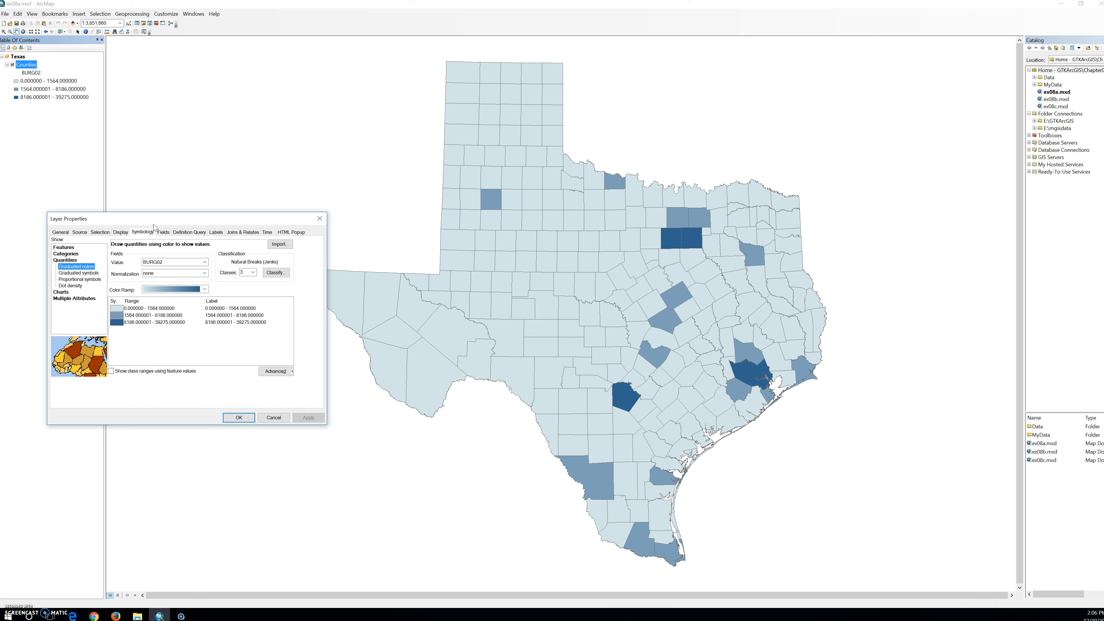
# - Open the classification settings and shift the class breaks by hand in the histogram to 0, 0 and about 11856
pyautogui.click(277, 273)
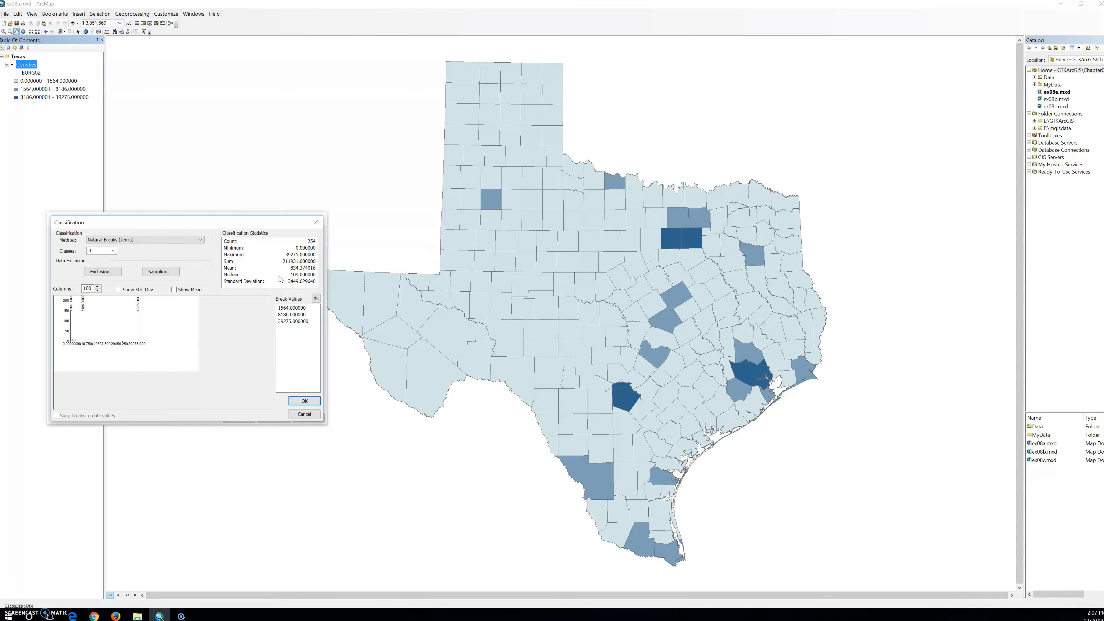
pyautogui.click(317, 298)
pyautogui.moveTo(73, 339); pyautogui.dragTo(63, 342)
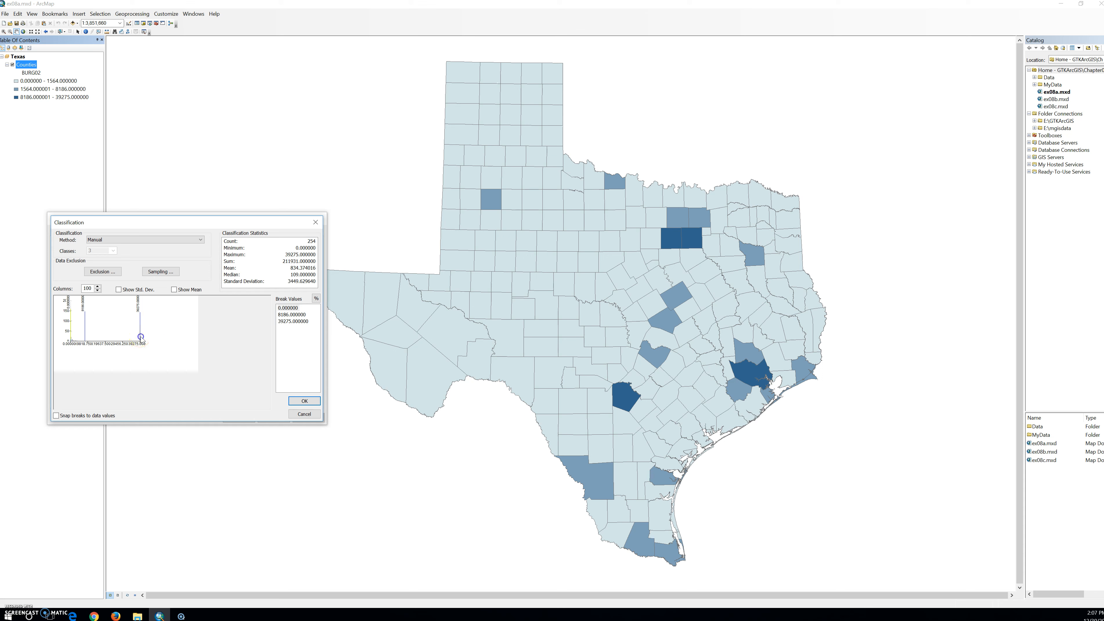
pyautogui.moveTo(139, 334); pyautogui.dragTo(165, 335)
pyautogui.click(85, 320)
pyautogui.moveTo(86, 322); pyautogui.dragTo(91, 324)
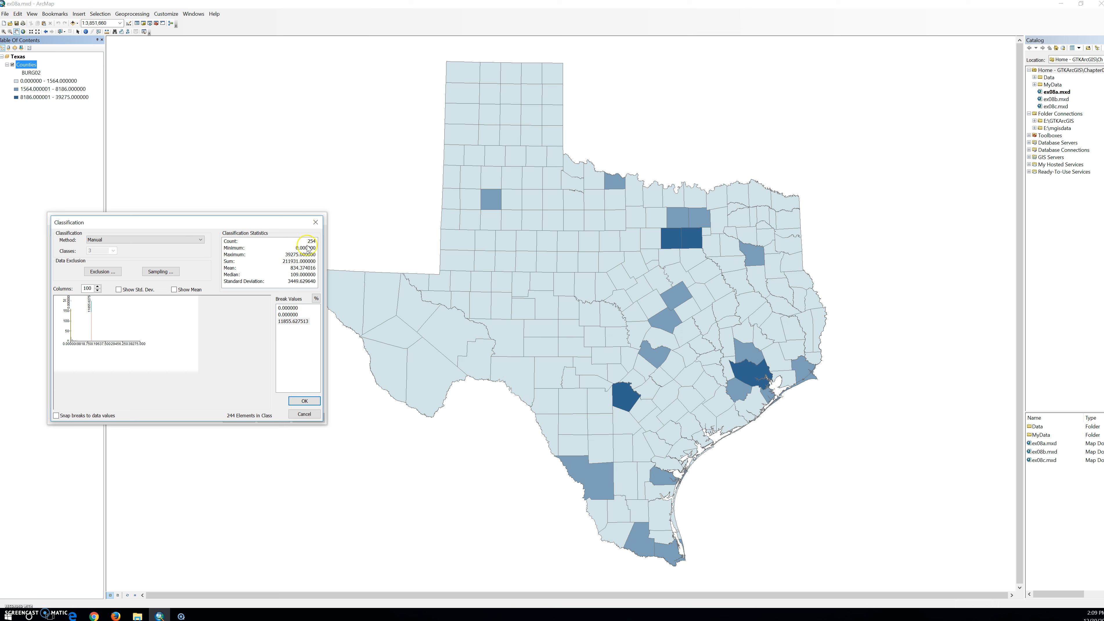
# - Set the first break value of the manual classification to 1564
pyautogui.click(279, 308)
pyautogui.click(289, 308)
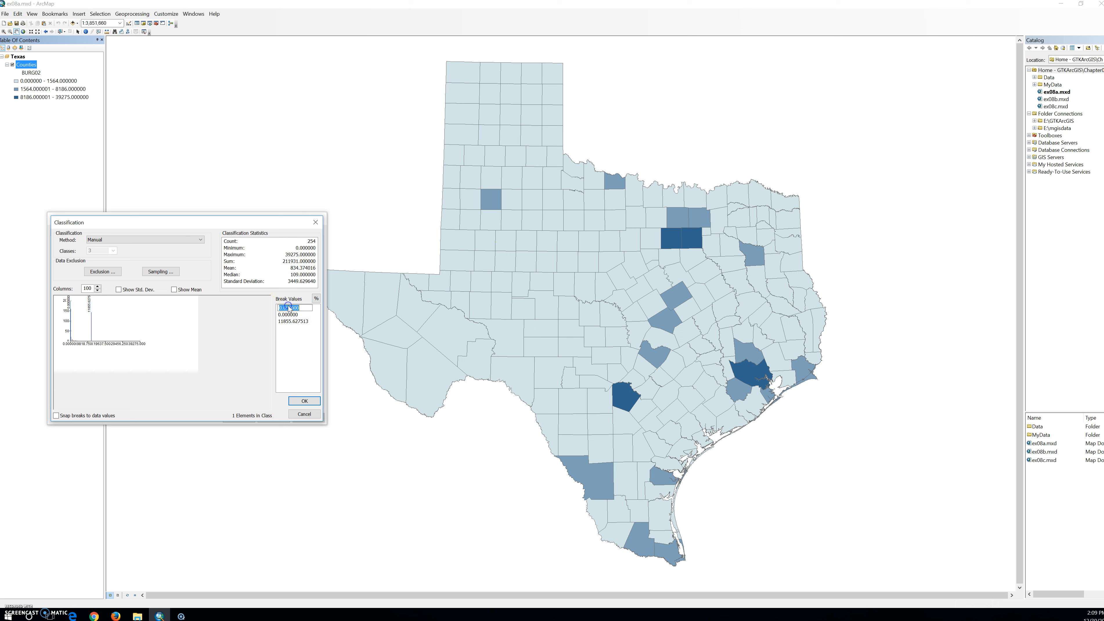
pyautogui.write('1564')
pyautogui.click(280, 354)
pyautogui.click(177, 336)
pyautogui.click(218, 322)
pyautogui.click(287, 308)
# - Examine the low-value end of the classification histogram by zooming in repeatedly, and reset the histogram zoom
pyautogui.rightClick(69, 342)
pyautogui.click(89, 367)
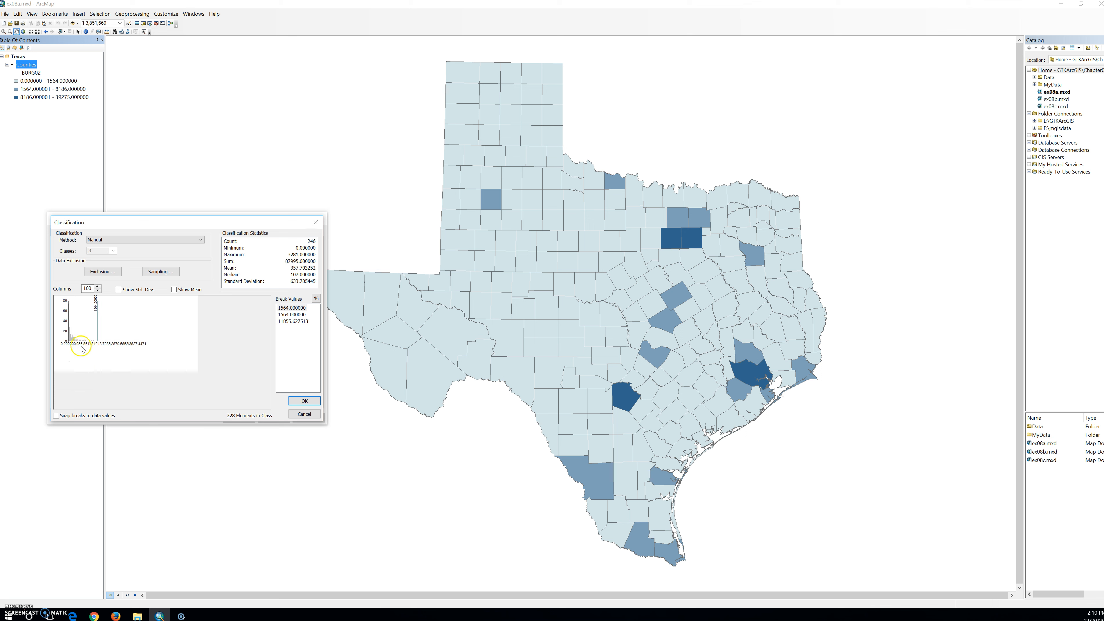
pyautogui.rightClick(67, 342)
pyautogui.click(90, 366)
pyautogui.rightClick(66, 340)
pyautogui.click(89, 365)
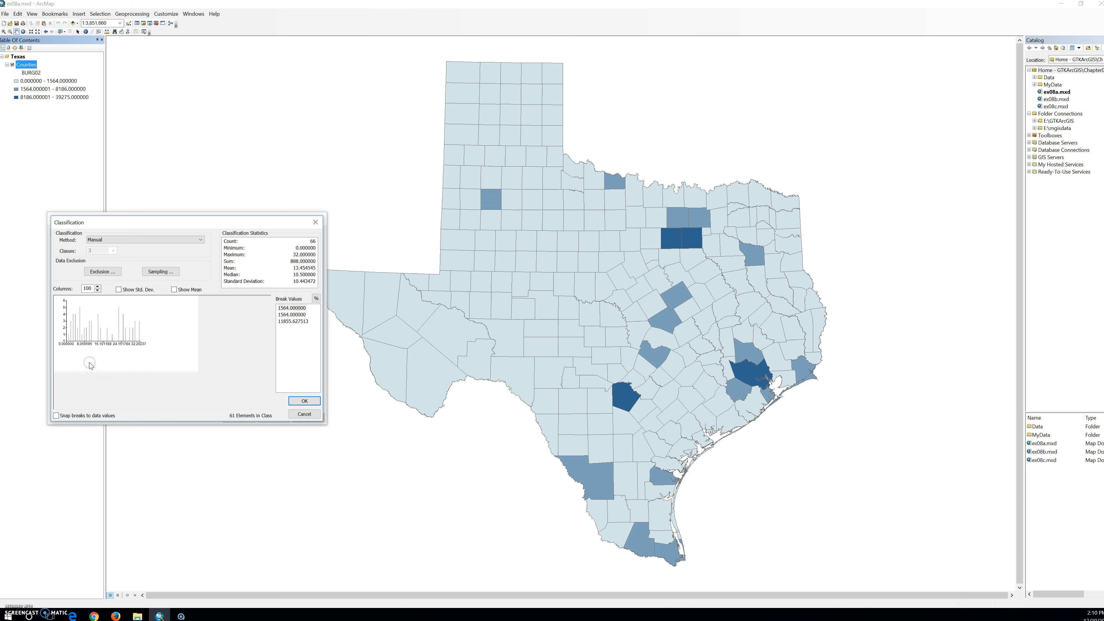
pyautogui.rightClick(60, 336)
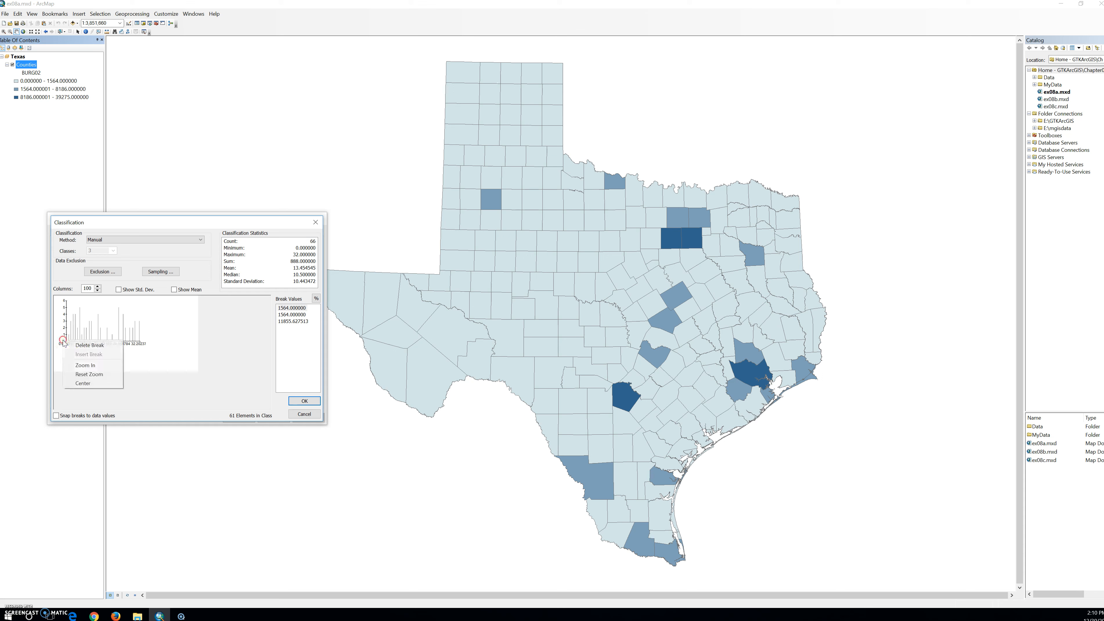
pyautogui.click(80, 364)
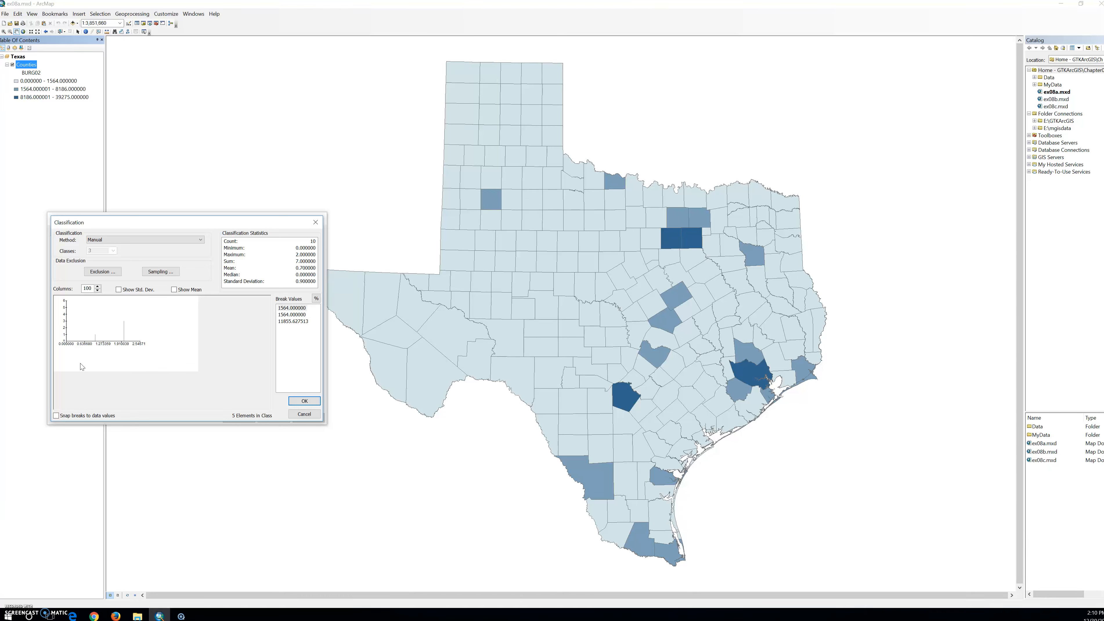
pyautogui.click(117, 316)
pyautogui.rightClick(81, 338)
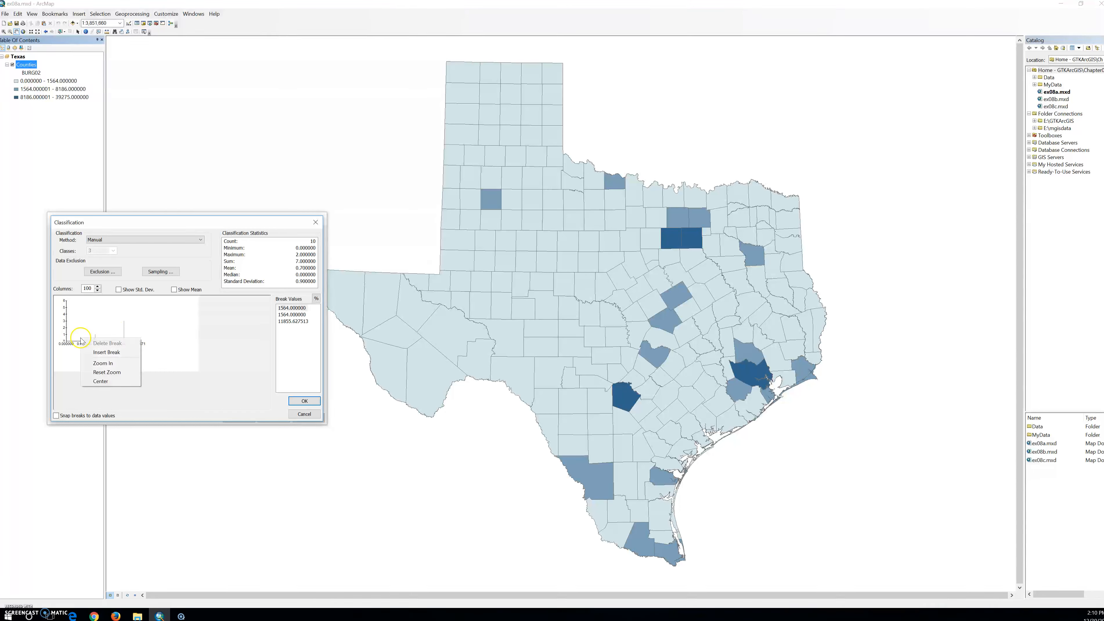
pyautogui.click(109, 373)
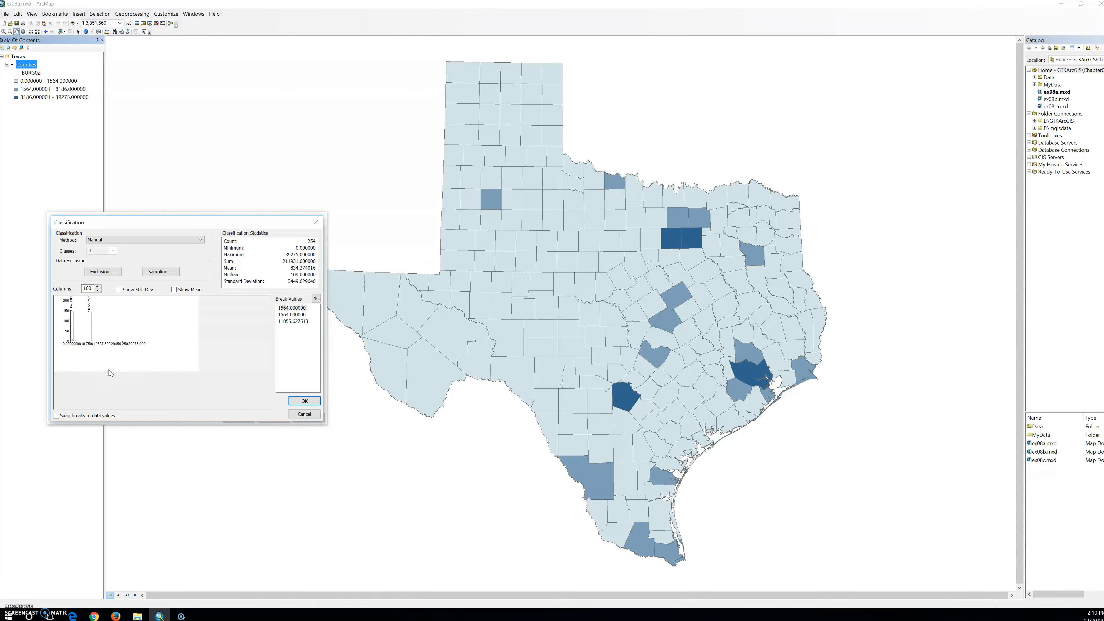